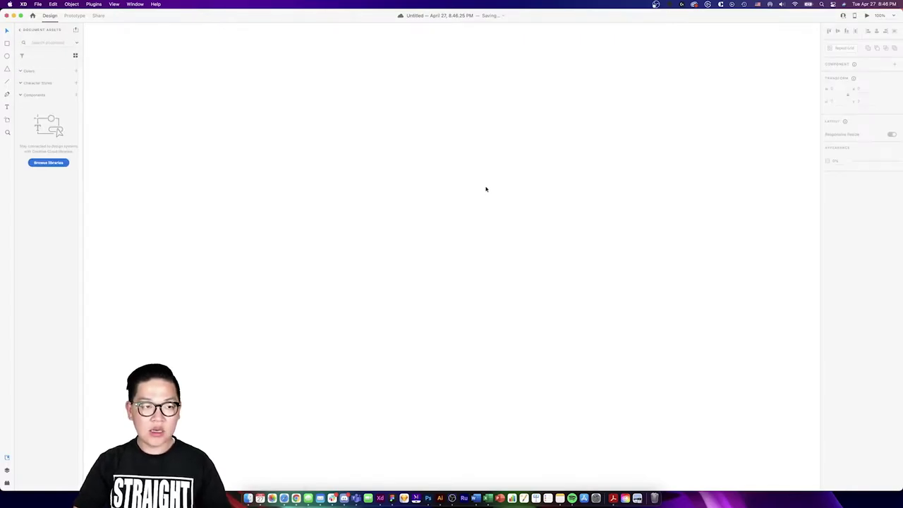
Step: Draw a circle with a thick grey border and duplicate it to the right
{"action": "key", "text": "r"}
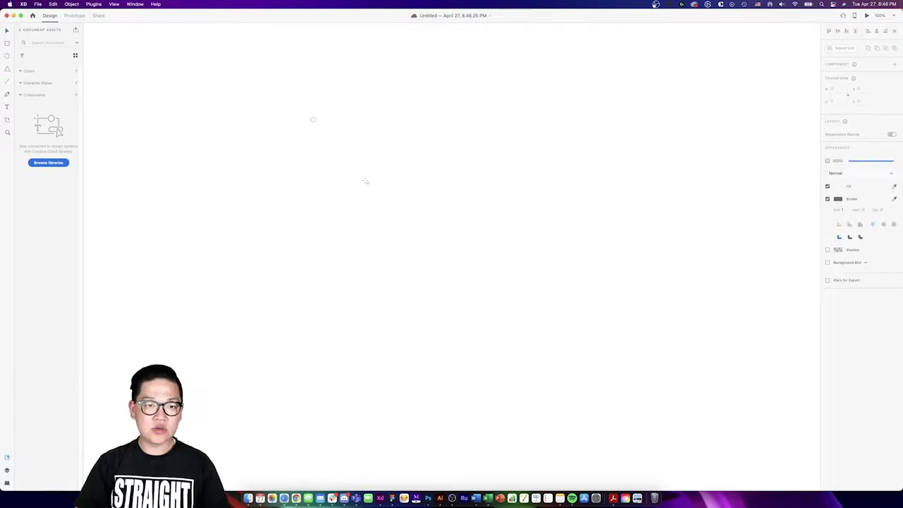
{"action": "left_click_drag", "start_coordinate": [366, 182], "coordinate": [453, 251]}
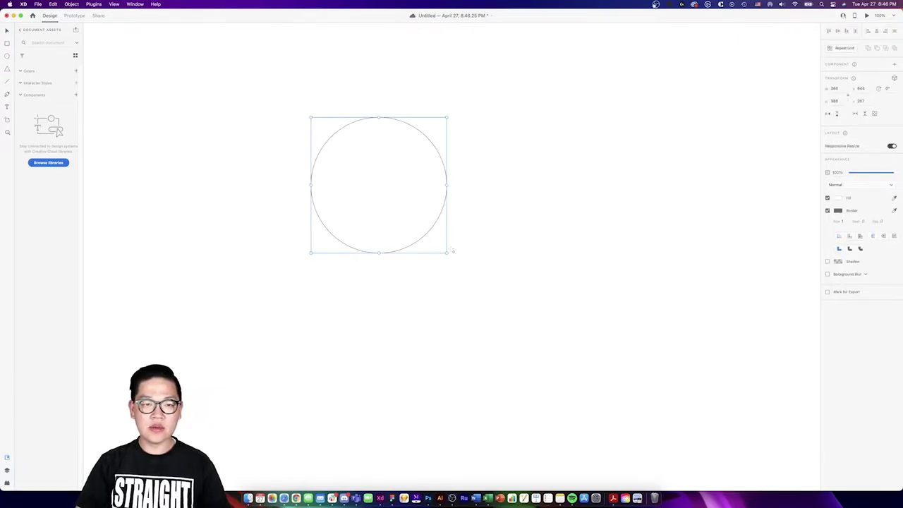
{"action": "left_click", "coordinate": [492, 144]}
{"action": "left_click", "coordinate": [428, 142]}
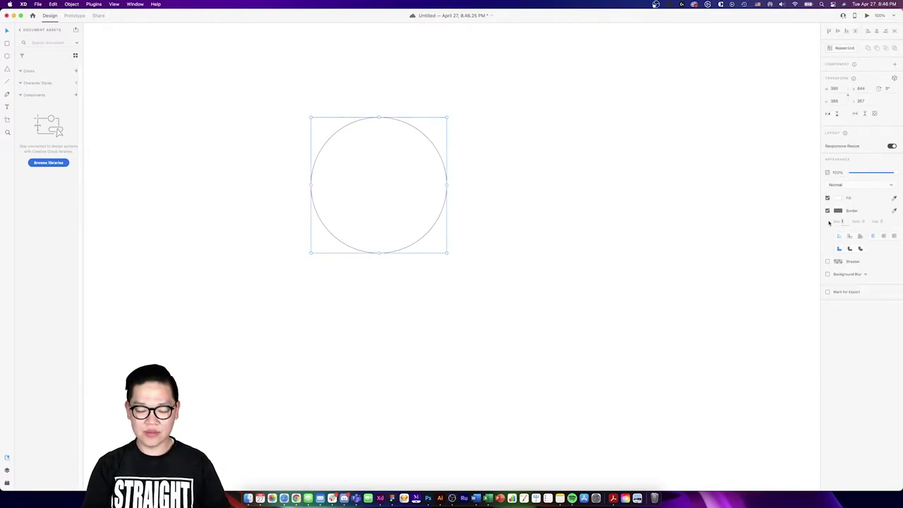
{"action": "left_click_drag", "start_coordinate": [829, 222], "coordinate": [857, 222]}
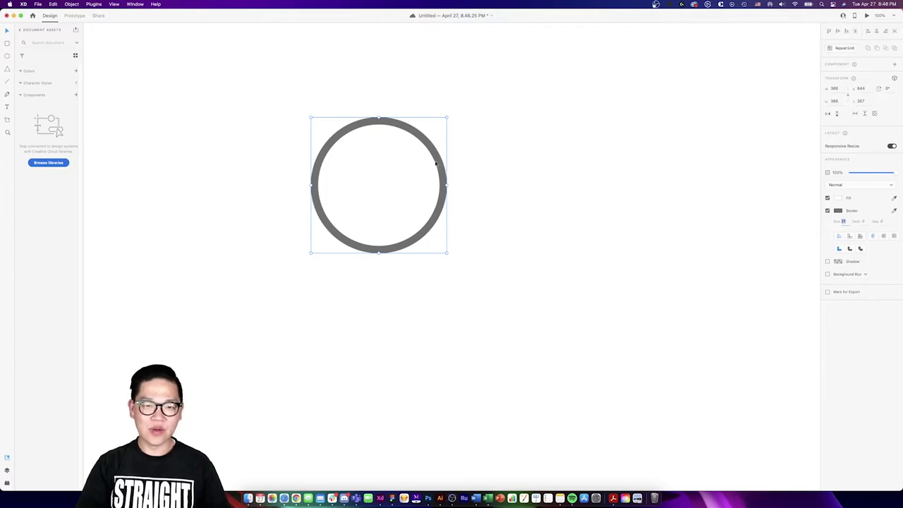
{"action": "left_click_drag", "start_coordinate": [437, 163], "coordinate": [605, 171], "text": "alt"}
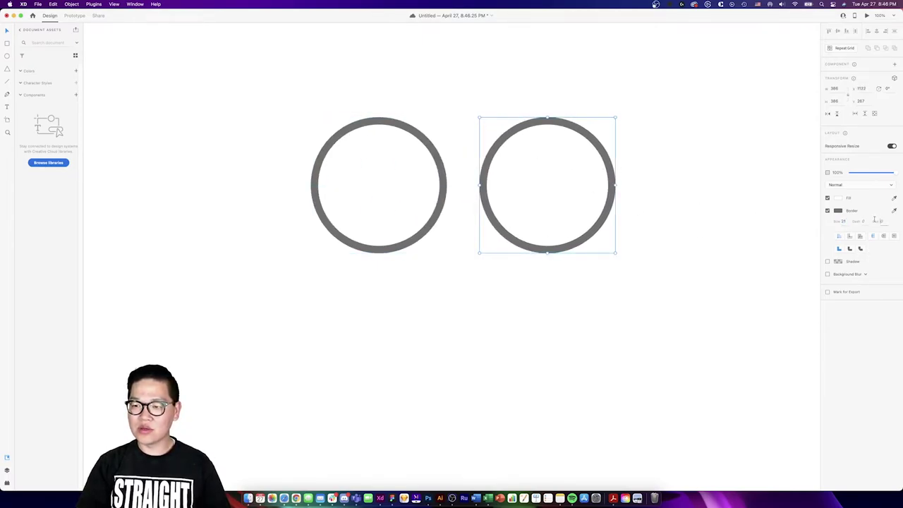
{"action": "type", "text": "000"}
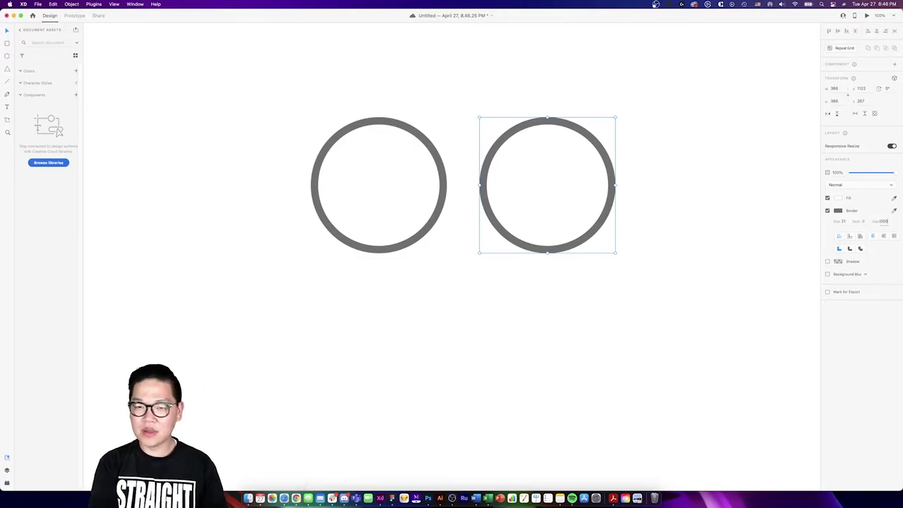
Step: Give the duplicate ring's border a 1000 gap and a small dash
{"action": "key", "text": "Return"}
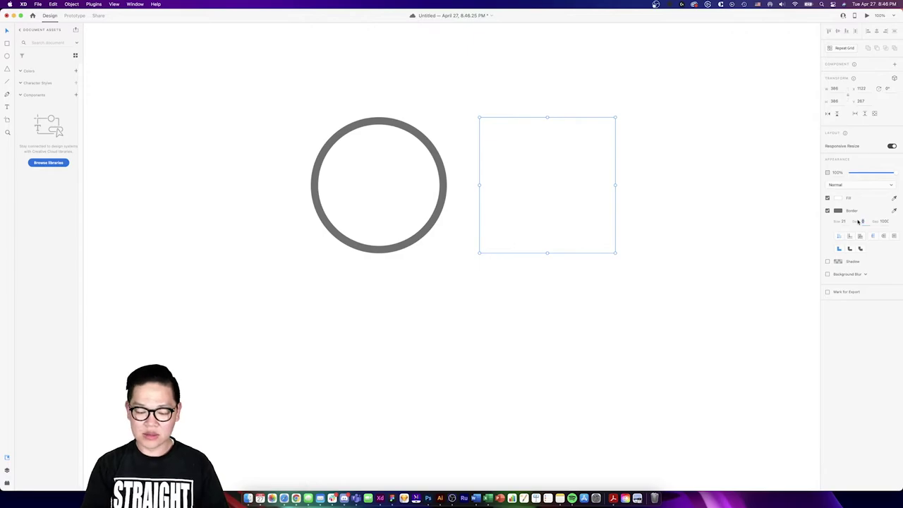
{"action": "type", "text": "1"}
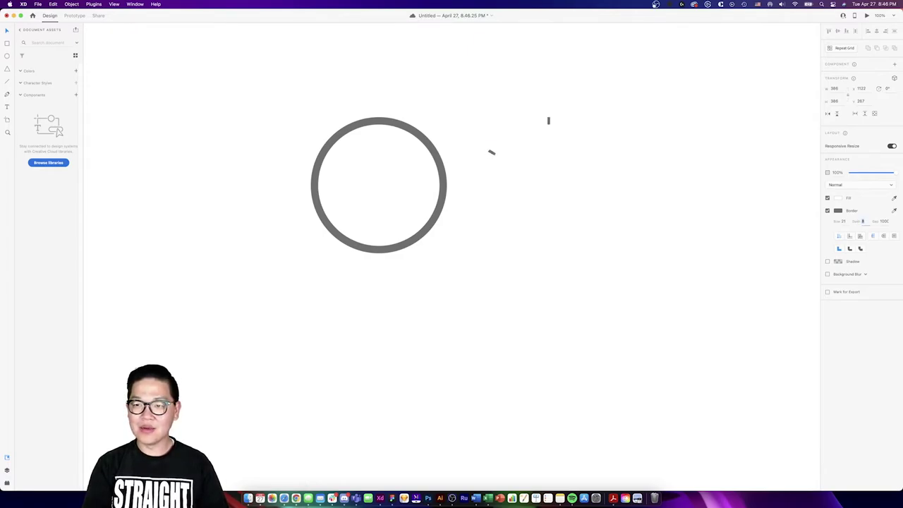
{"action": "left_click_drag", "start_coordinate": [590, 242], "coordinate": [619, 255]}
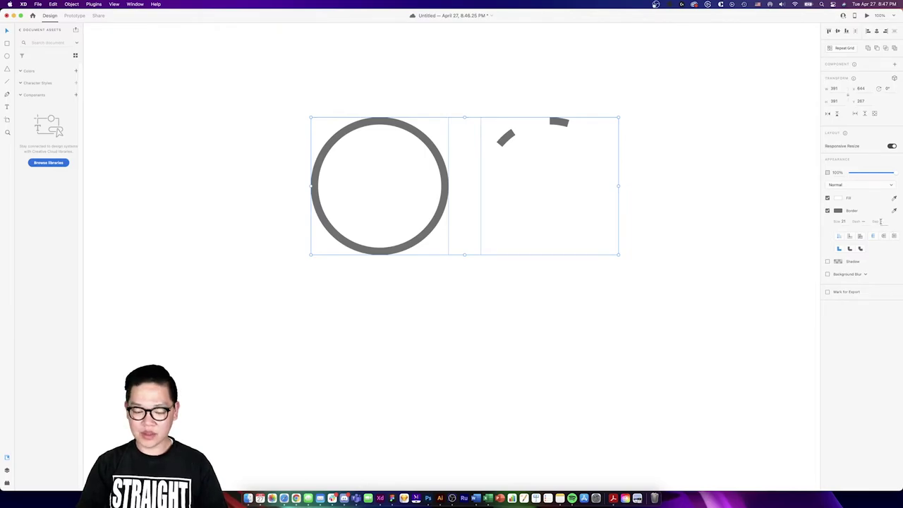
{"action": "left_click", "coordinate": [729, 209]}
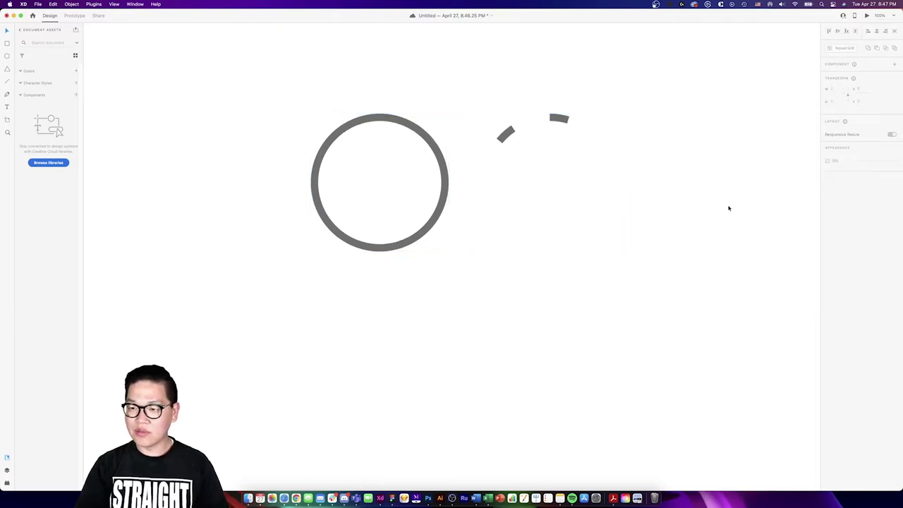
Step: Adjust the dash gap and lengthen the dash into a single quarter arc
{"action": "left_click", "coordinate": [601, 160]}
{"action": "left_click", "coordinate": [886, 223]}
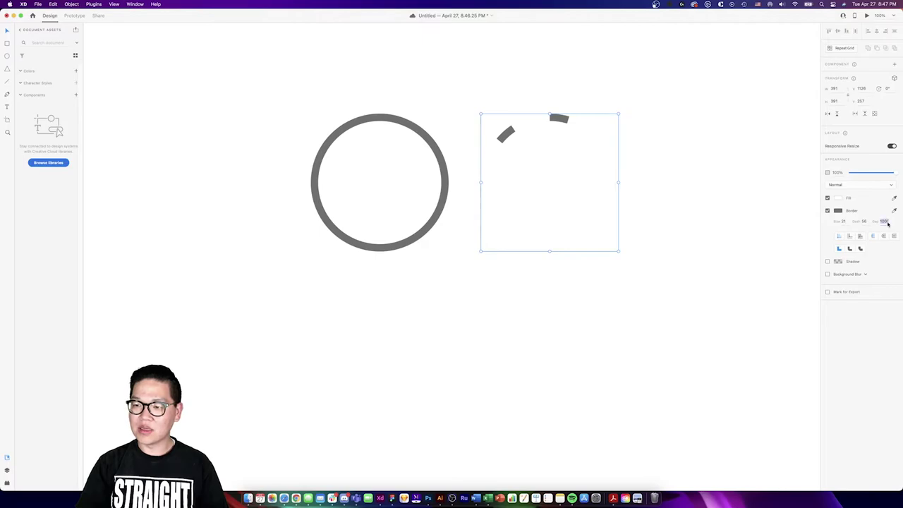
{"action": "type", "text": "100"}
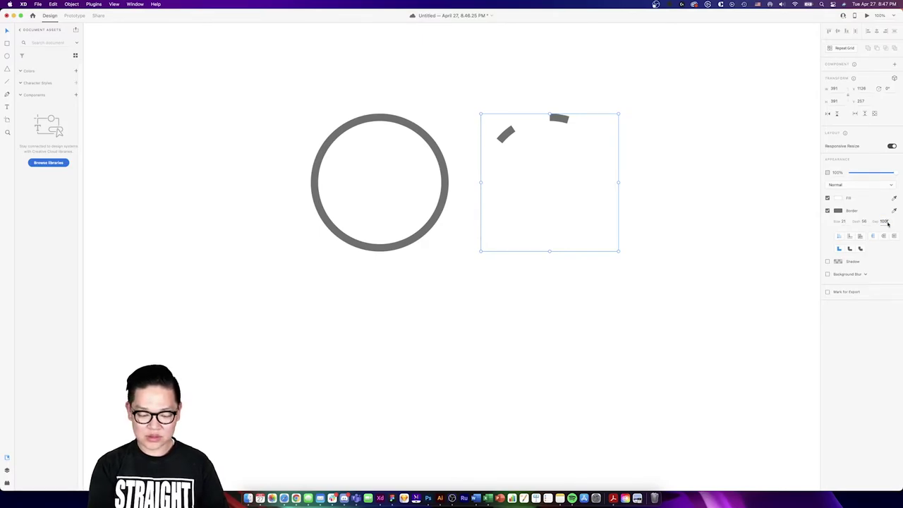
{"action": "key", "text": "Return"}
{"action": "left_click", "coordinate": [574, 173]}
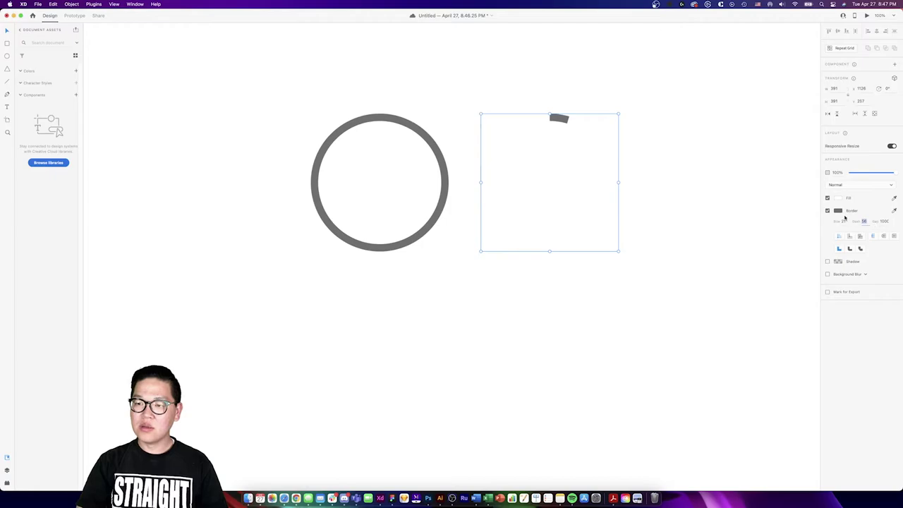
{"action": "mouse_move", "coordinate": [865, 221]}
{"action": "left_mouse_down"}
{"action": "mouse_move", "coordinate": [893, 221]}
{"action": "mouse_move", "coordinate": [875, 242]}
{"action": "left_mouse_up"}
Step: Round the arc's caps and place it over the ring's top-right, slightly offset right
{"action": "left_click", "coordinate": [882, 237]}
{"action": "type", "text": "328"}
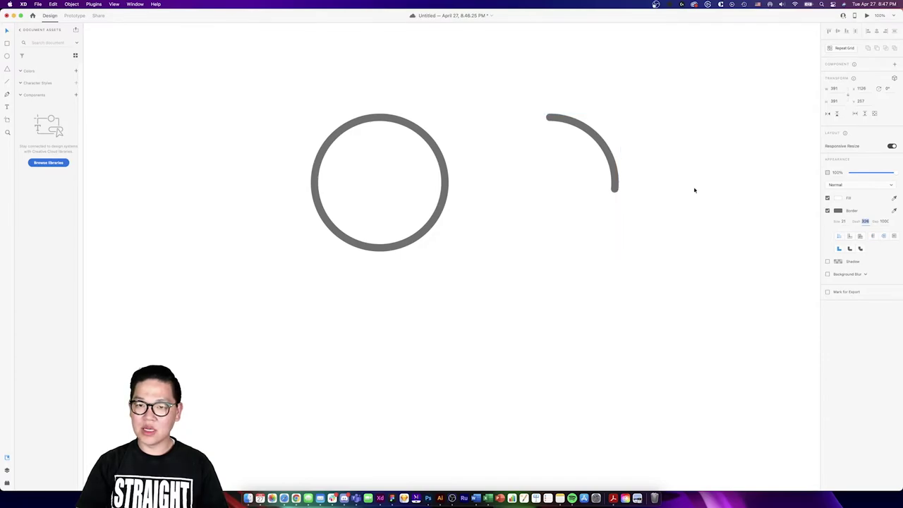
{"action": "left_click_drag", "start_coordinate": [607, 162], "coordinate": [437, 154]}
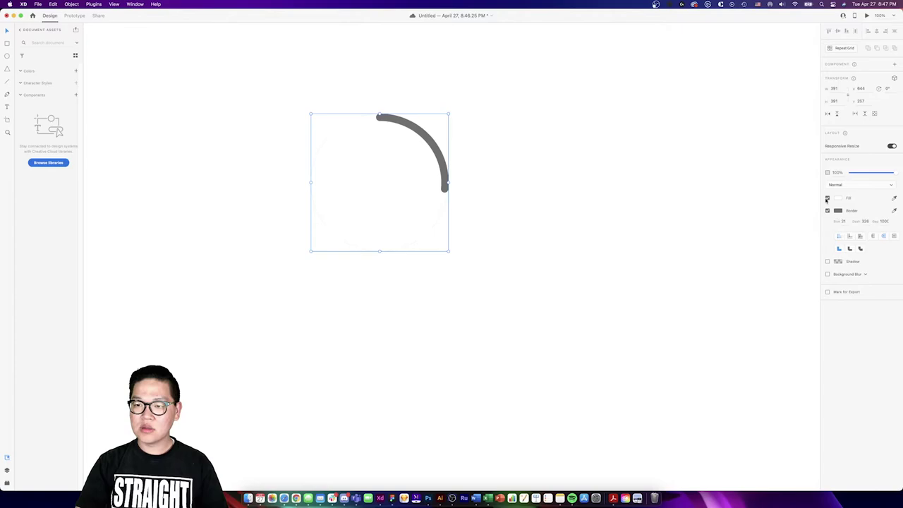
{"action": "key", "text": "shift+Left"}
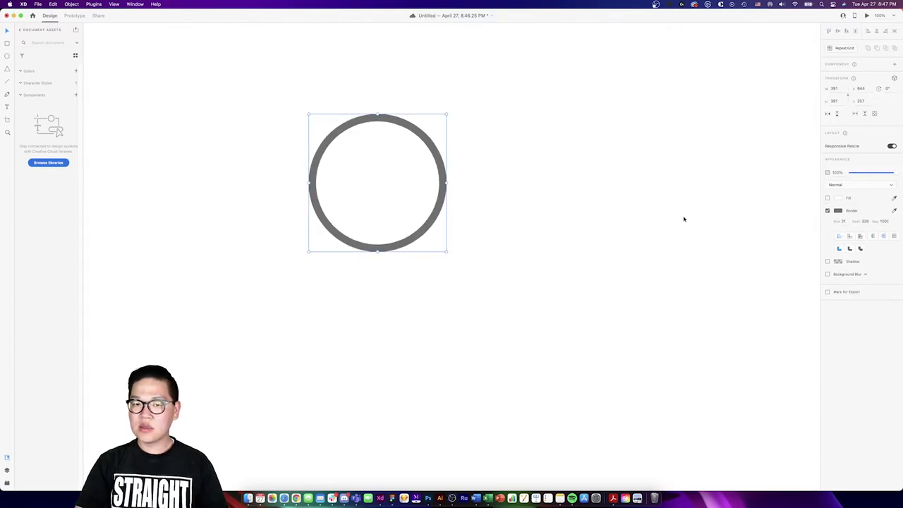
{"action": "left_click", "coordinate": [472, 204]}
{"action": "left_click_drag", "start_coordinate": [414, 131], "coordinate": [443, 131]}
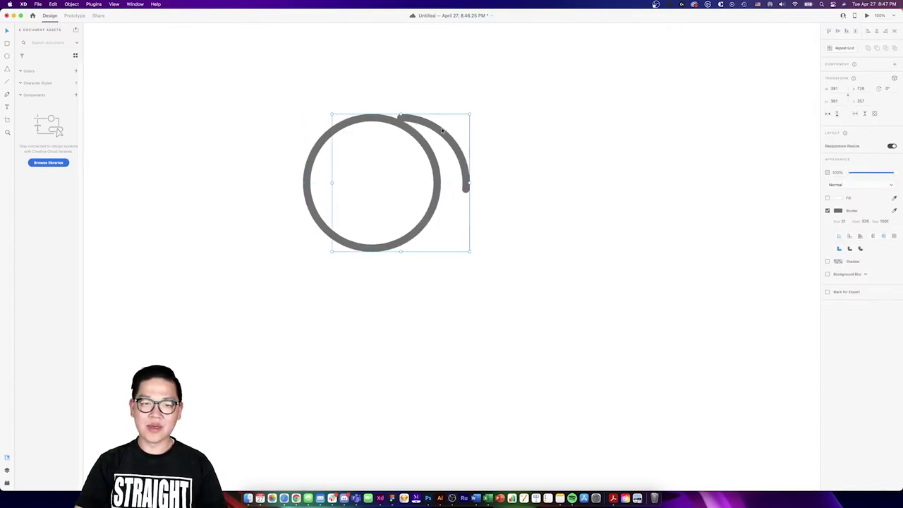
{"action": "left_click", "coordinate": [305, 152]}
Step: Change the full ring's border colour to red
{"action": "left_click", "coordinate": [838, 210]}
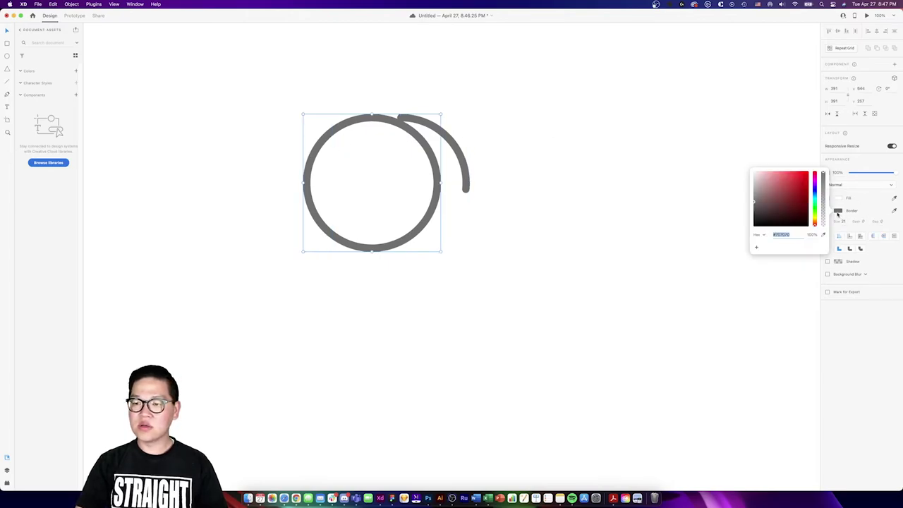
{"action": "left_click_drag", "start_coordinate": [805, 208], "coordinate": [783, 181]}
{"action": "left_click", "coordinate": [705, 160]}
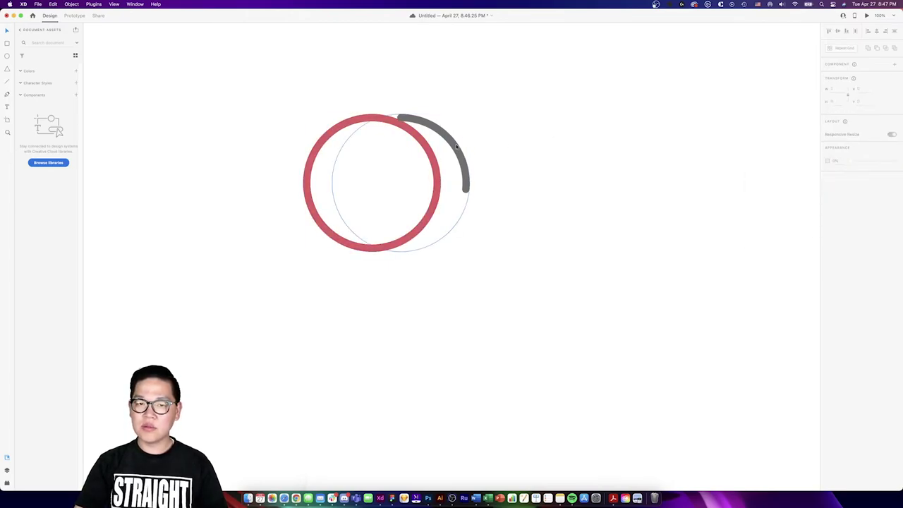
Step: Realign the grey arc over the red ring and set its dash to 536
{"action": "left_click_drag", "start_coordinate": [452, 145], "coordinate": [422, 143]}
{"action": "left_click", "coordinate": [480, 151]}
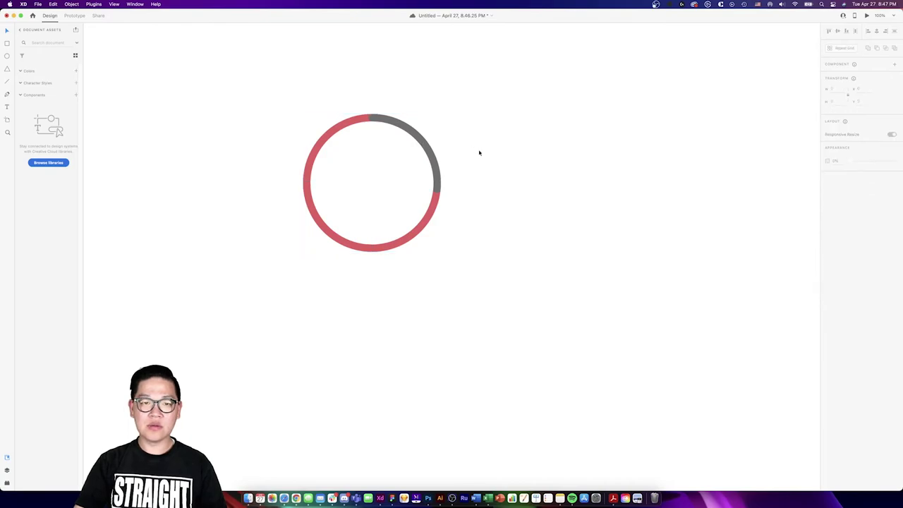
{"action": "left_click", "coordinate": [420, 141]}
{"action": "left_click", "coordinate": [866, 221]}
{"action": "type", "text": "536"}
{"action": "key", "text": "Return"}
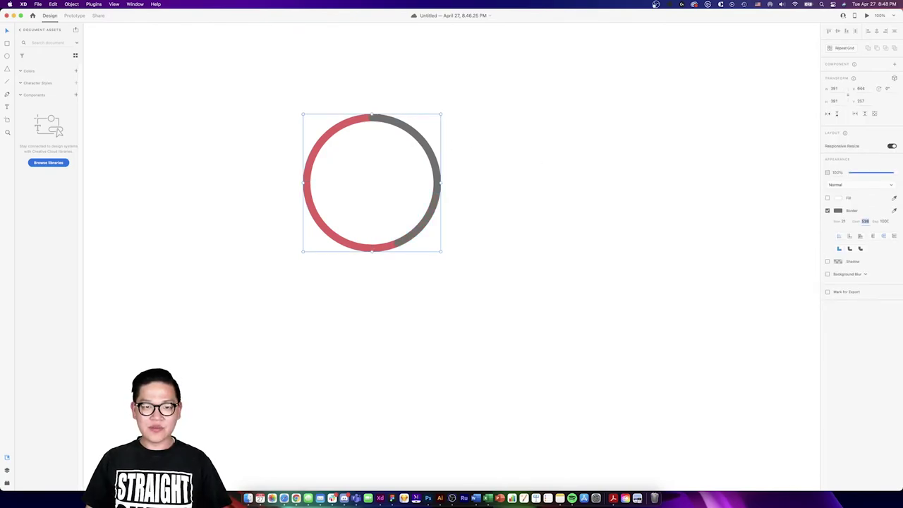